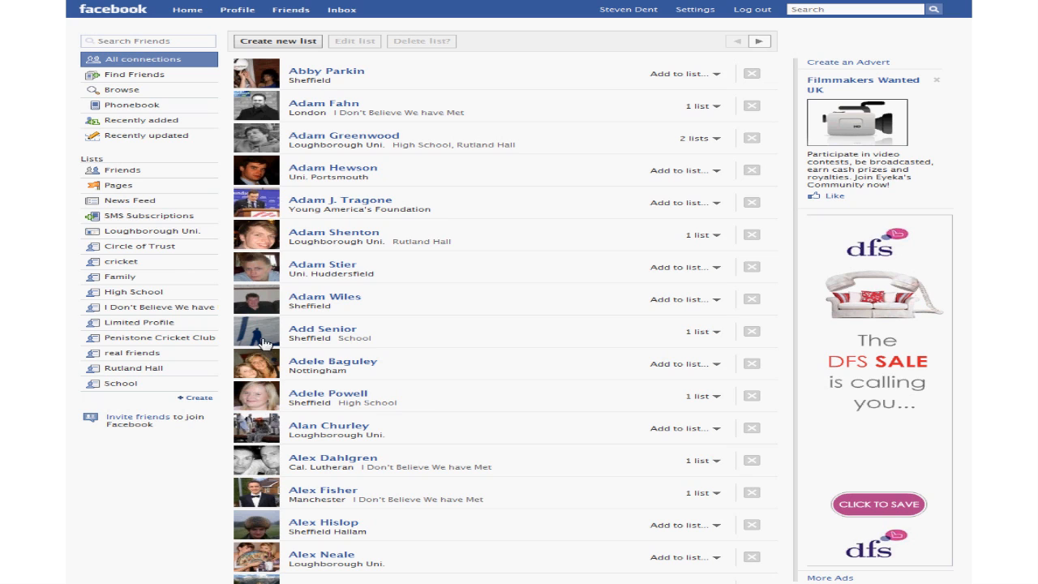
Step: Start a new friend list and name it "real friends"
click(291, 43)
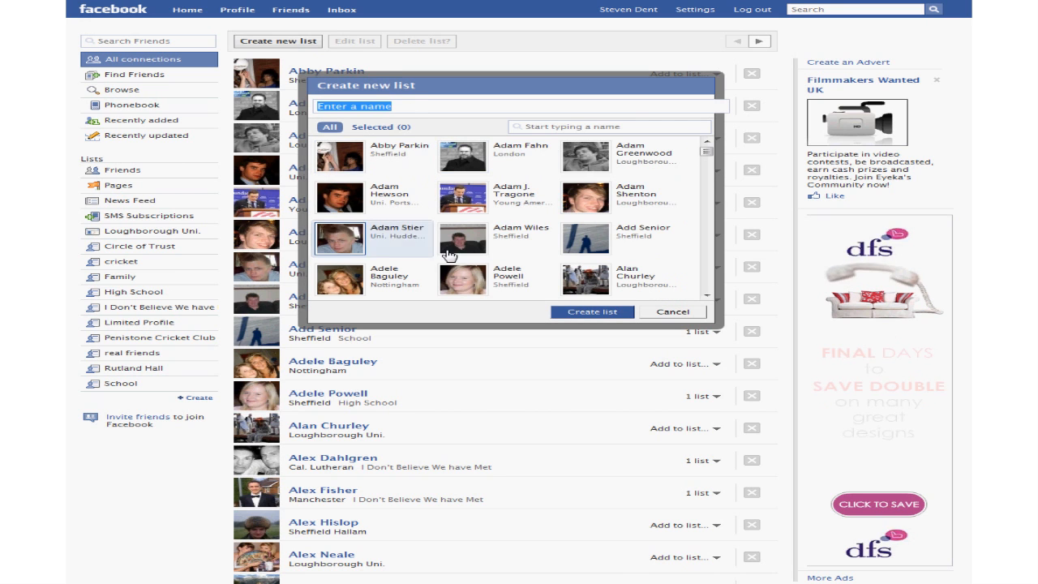
click(408, 106)
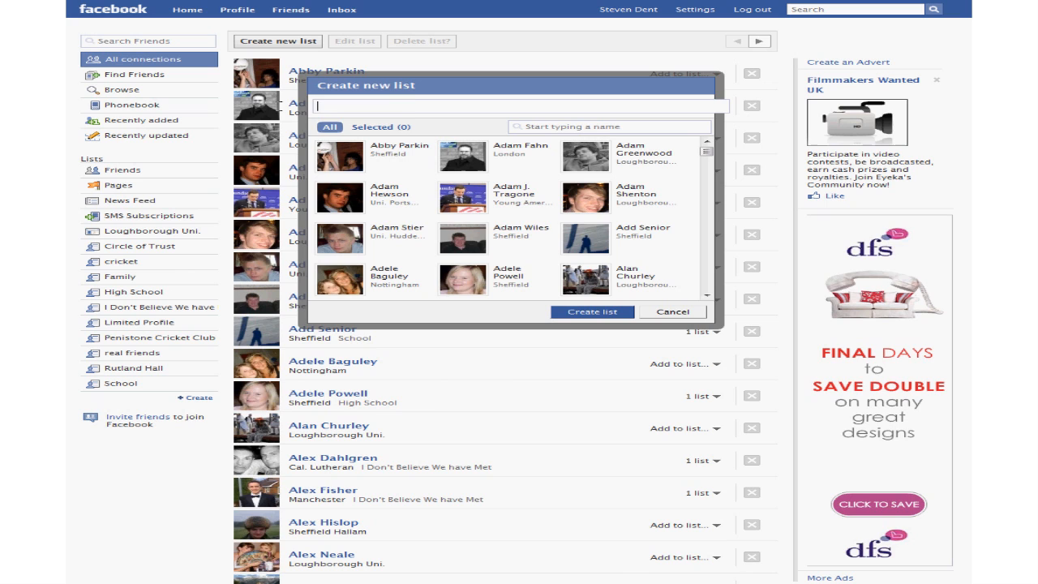
text(real l)
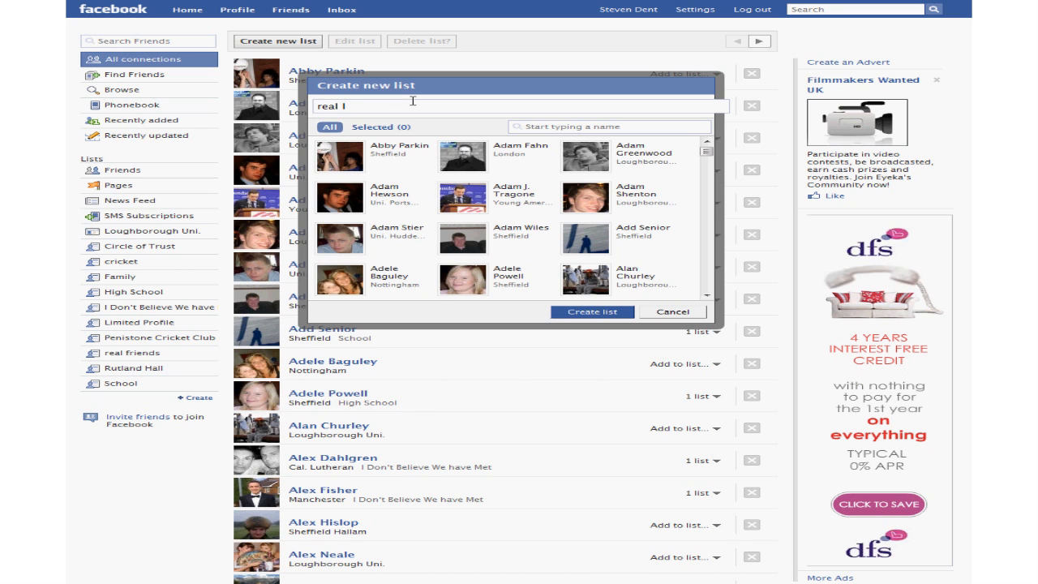
key(BackSpace)
text(friends)
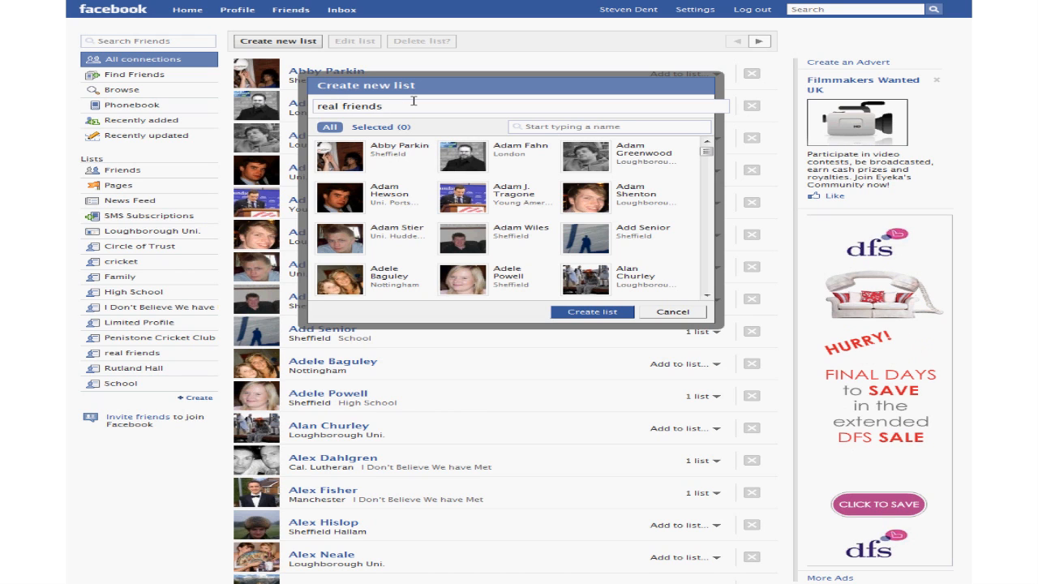
Step: Filter the new list's friend picker by a first name and select two of the matching friends
click(593, 127)
text(ben)
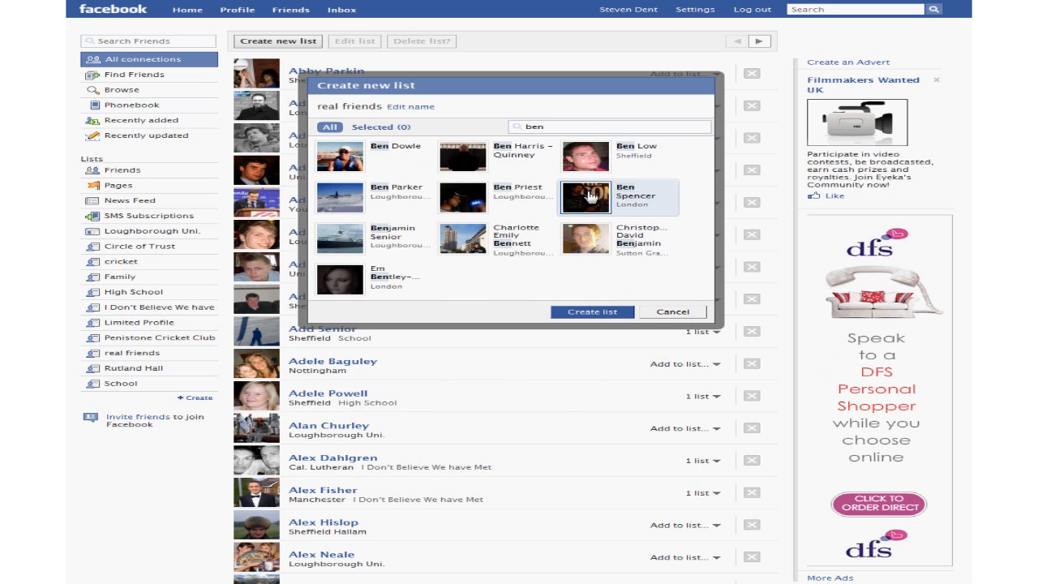
click(584, 170)
click(334, 206)
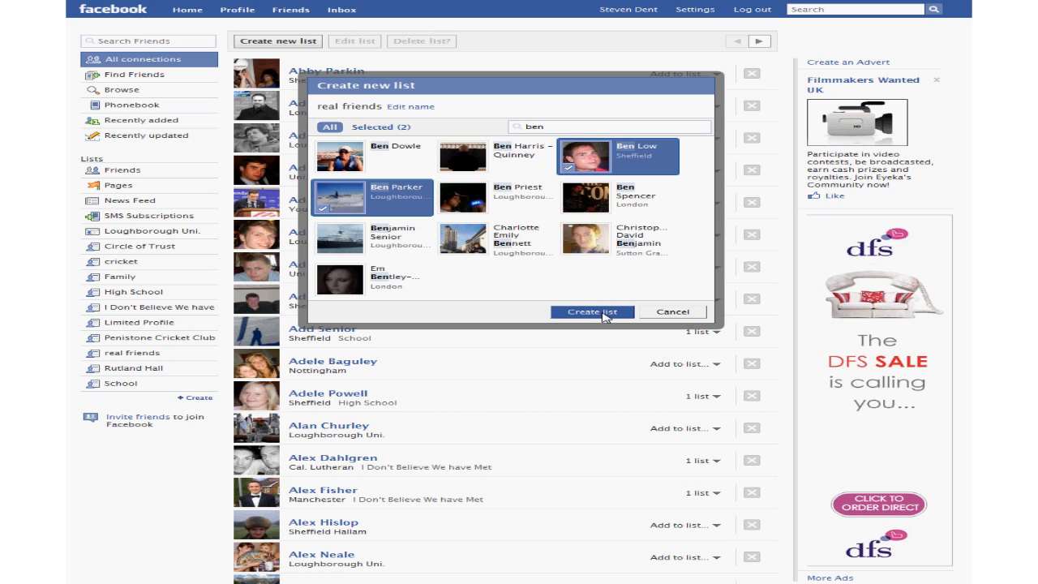
Step: Clear the name filter, select two more friends from the full list, and create the list
drag(552, 126, 481, 121)
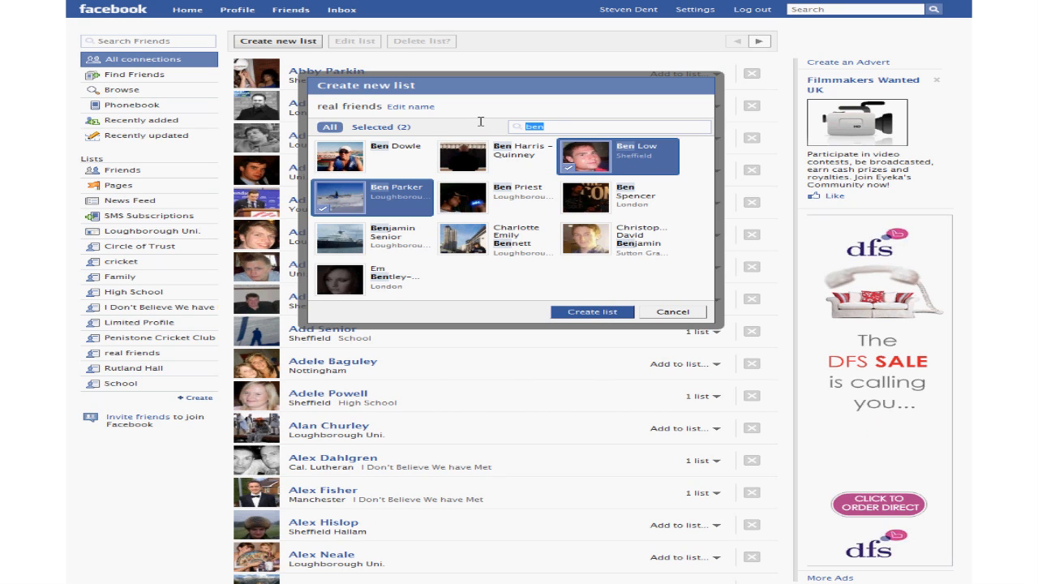
key(BackSpace)
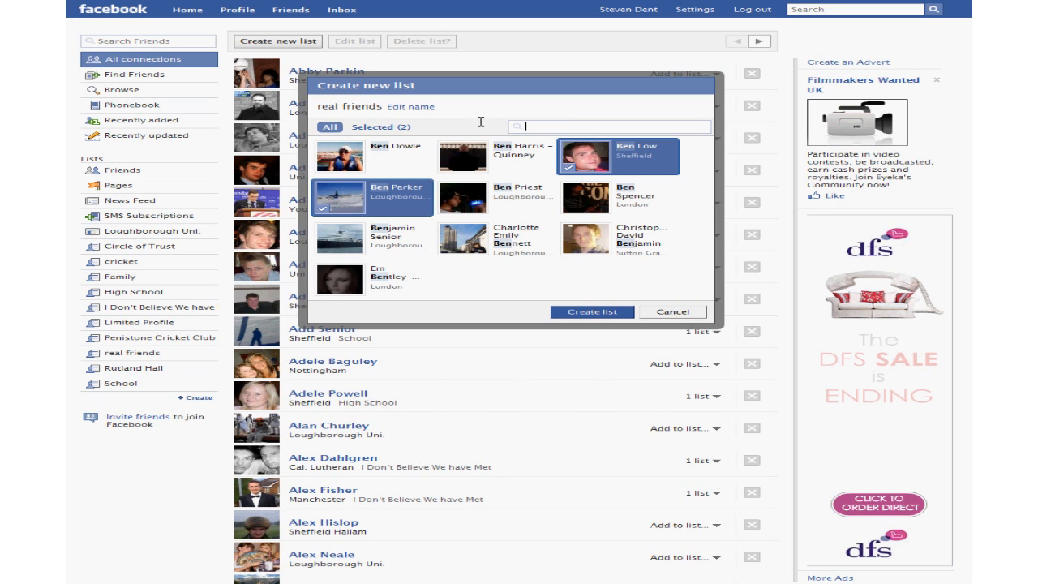
drag(706, 154, 706, 197)
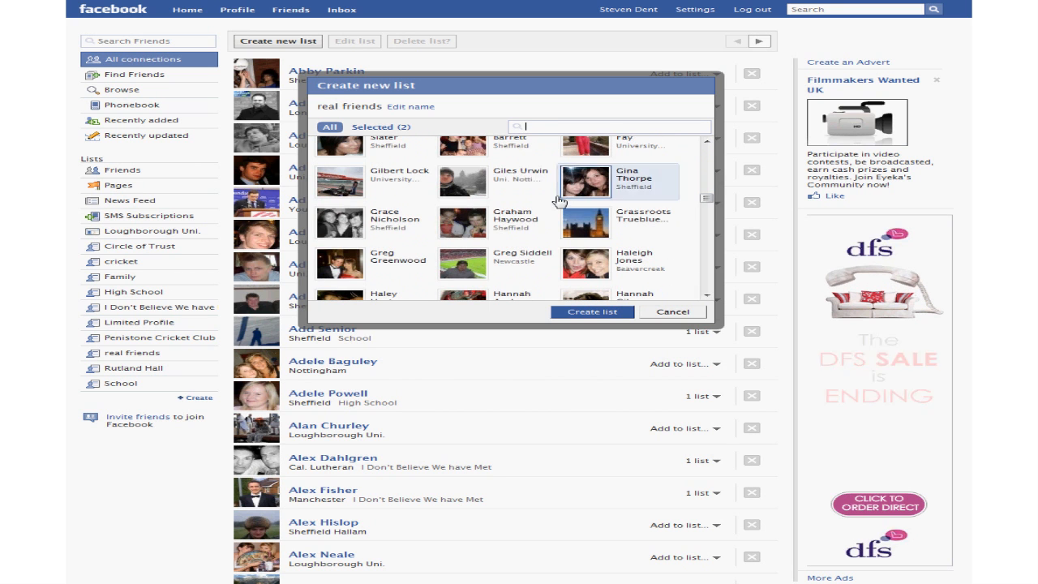
click(451, 225)
click(385, 222)
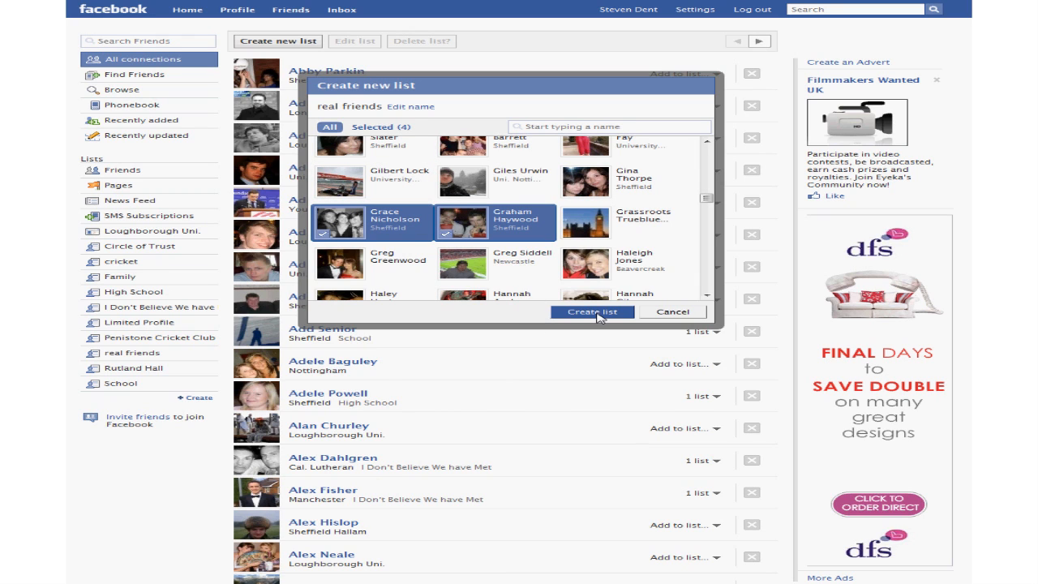
click(596, 313)
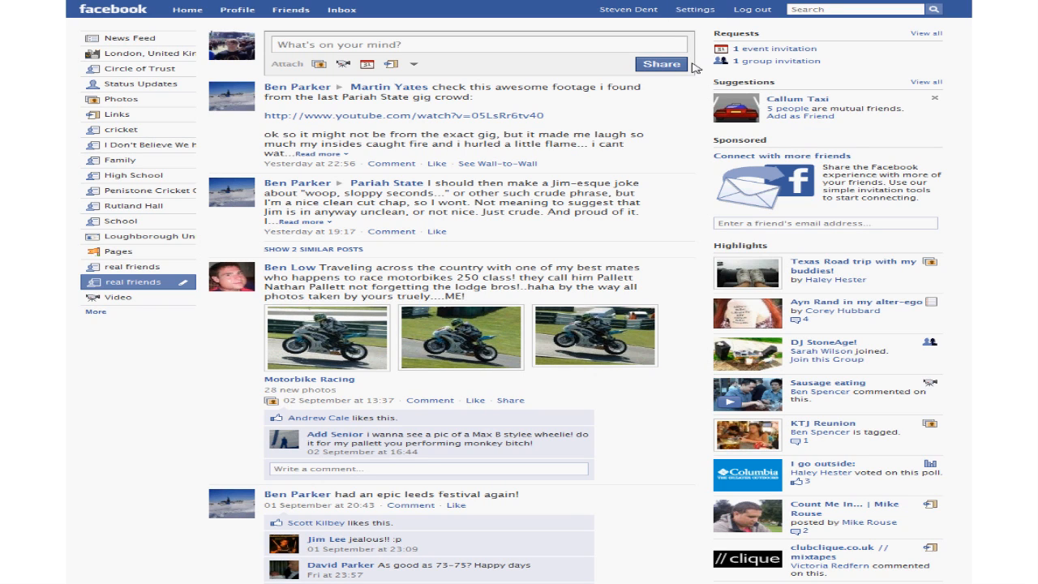
Step: Open the privacy settings that control who can see the profile's sections
click(707, 11)
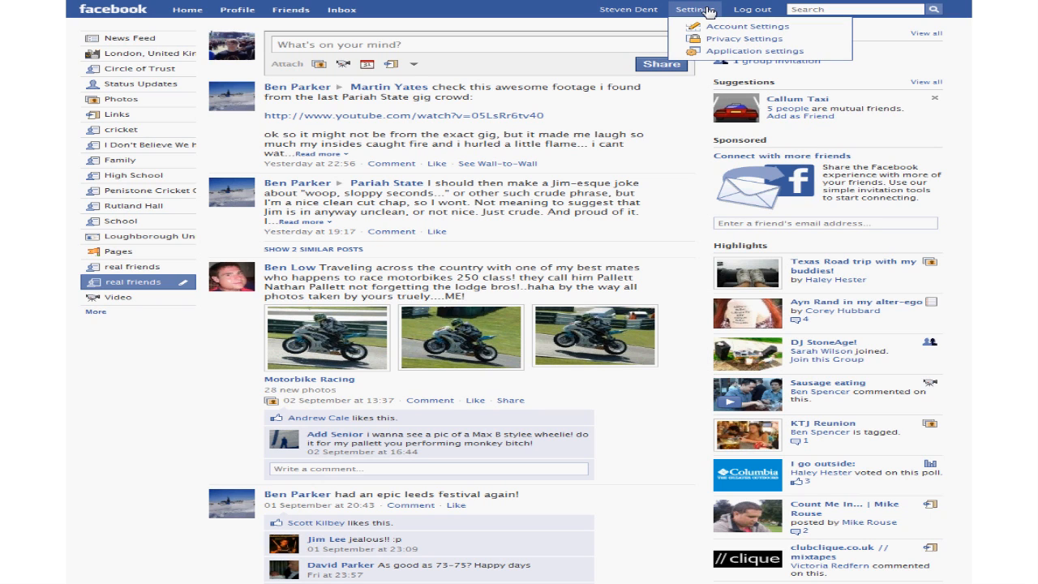
click(701, 42)
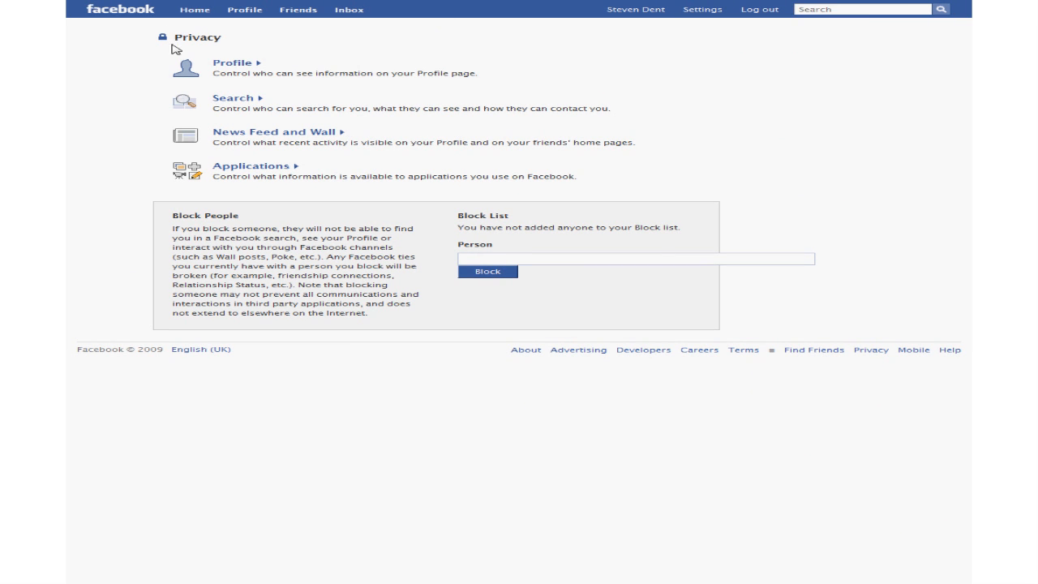
click(230, 65)
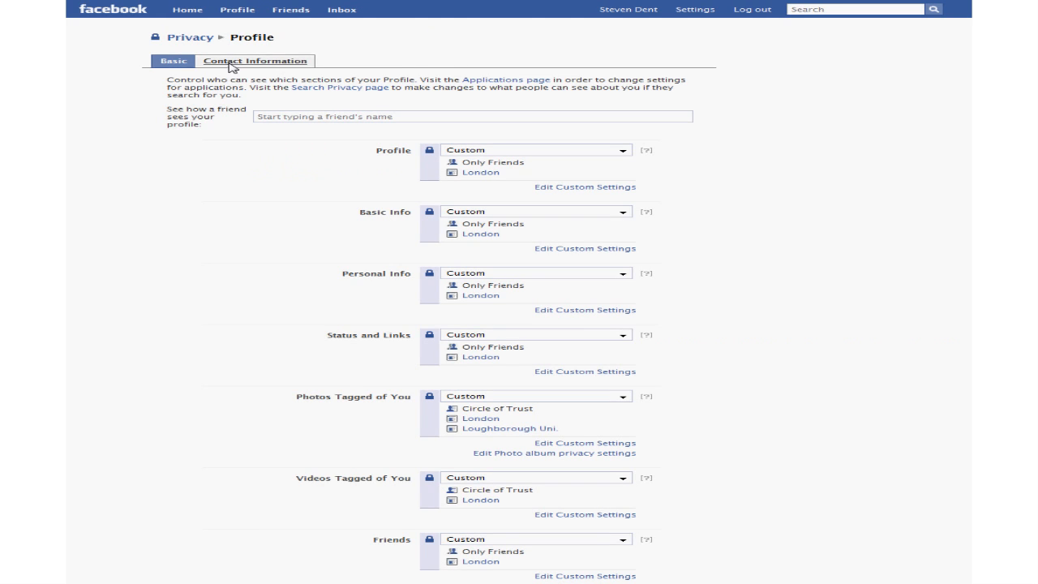
Step: Review the audience settings of every profile section, from Profile through Work Info
scroll(294, 148, down, 5)
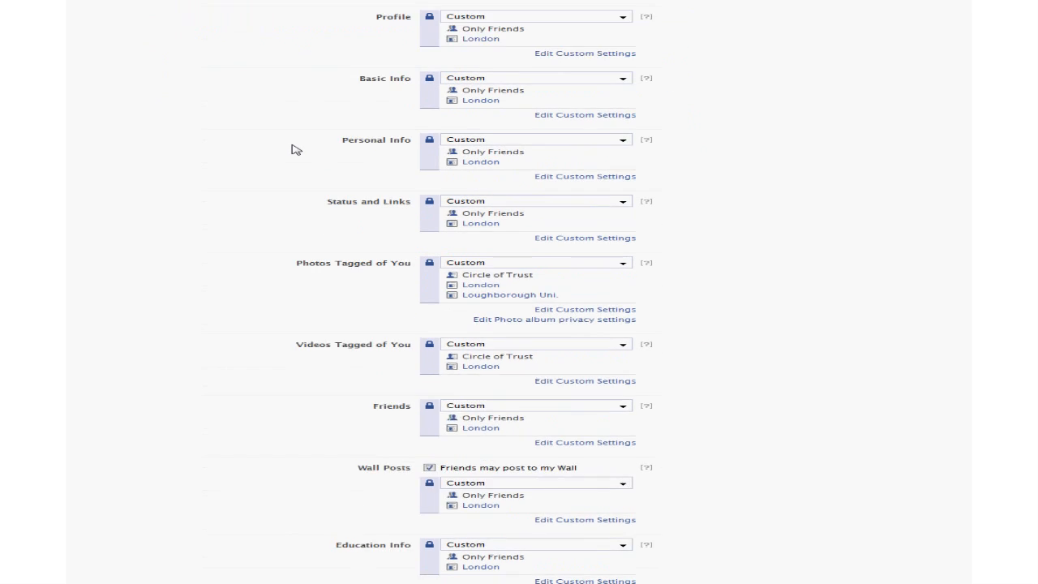
scroll(295, 149, down, 3)
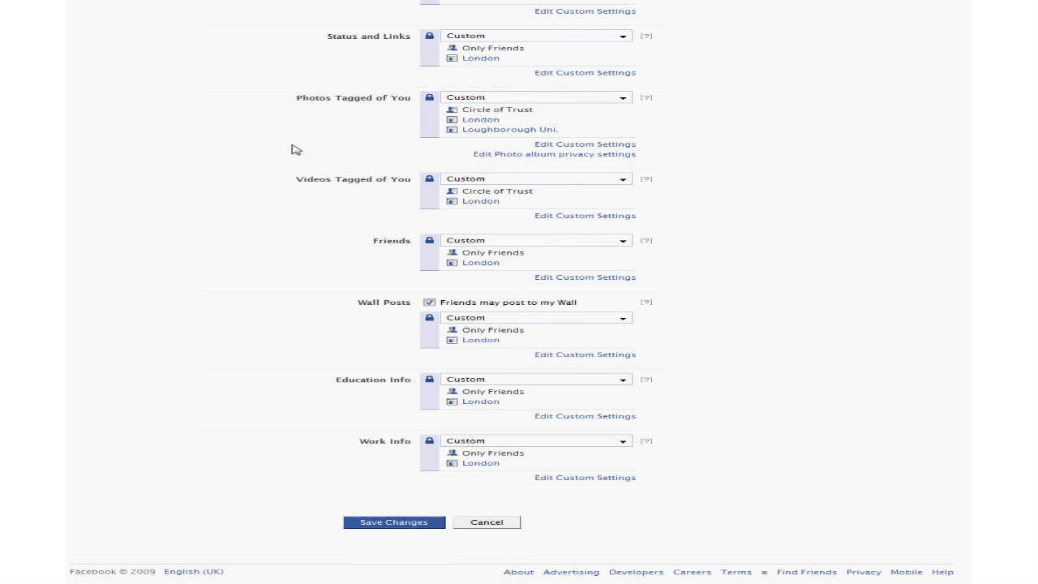
scroll(294, 149, up, 6)
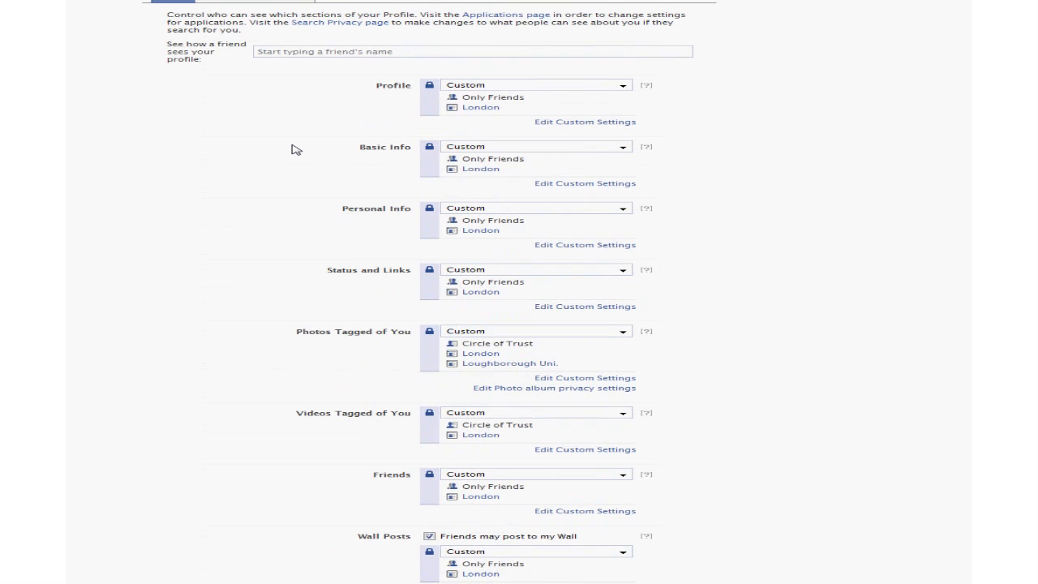
scroll(295, 149, up, 1)
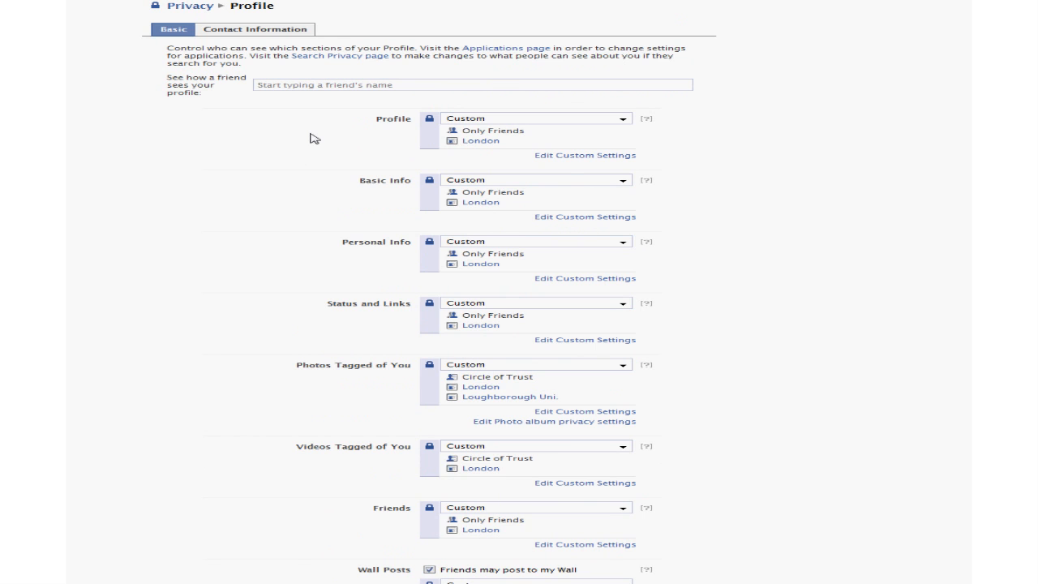
scroll(608, 171, down, 6)
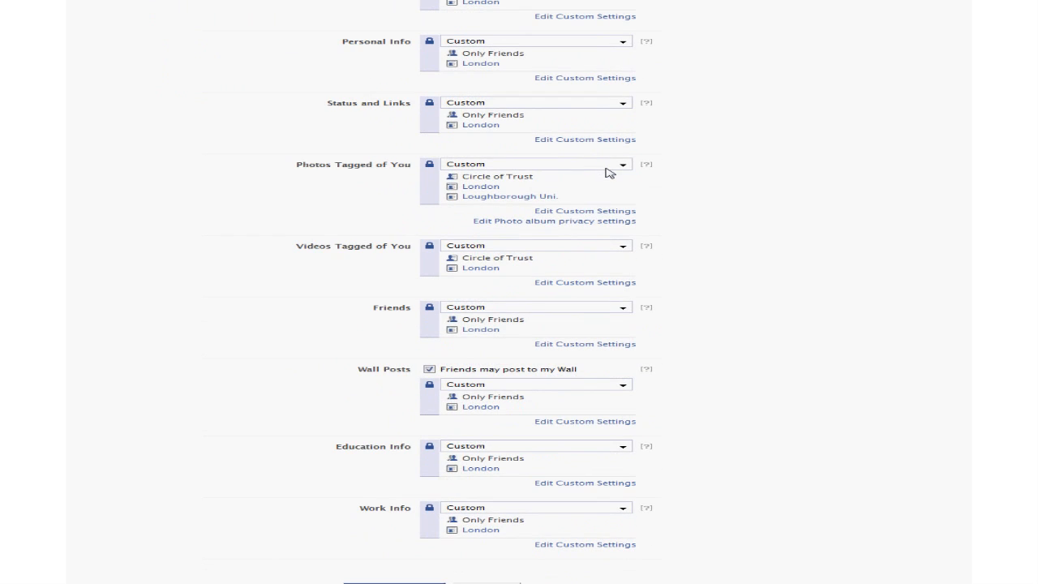
scroll(609, 173, down, 2)
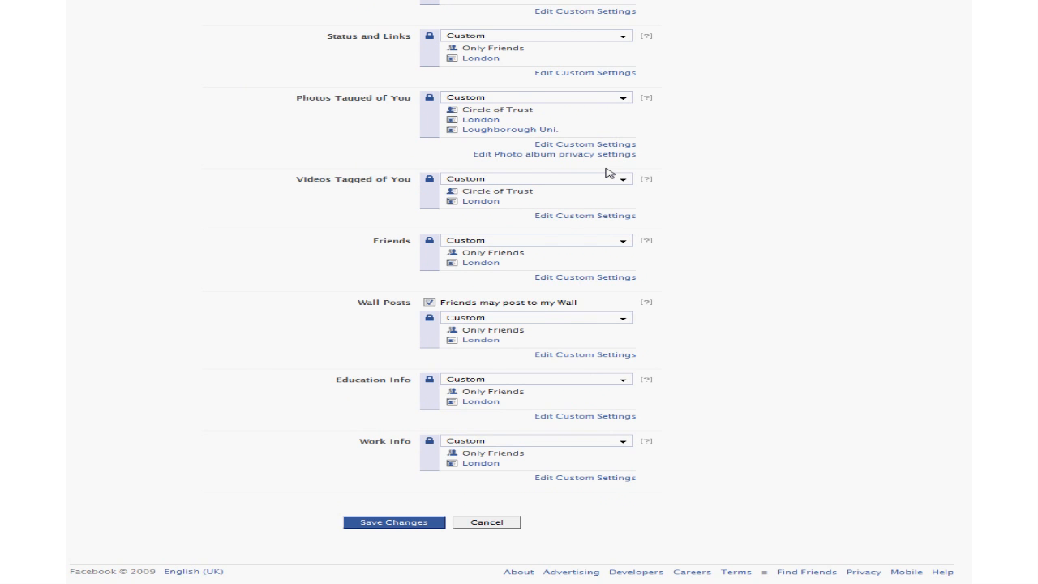
scroll(609, 172, up, 8)
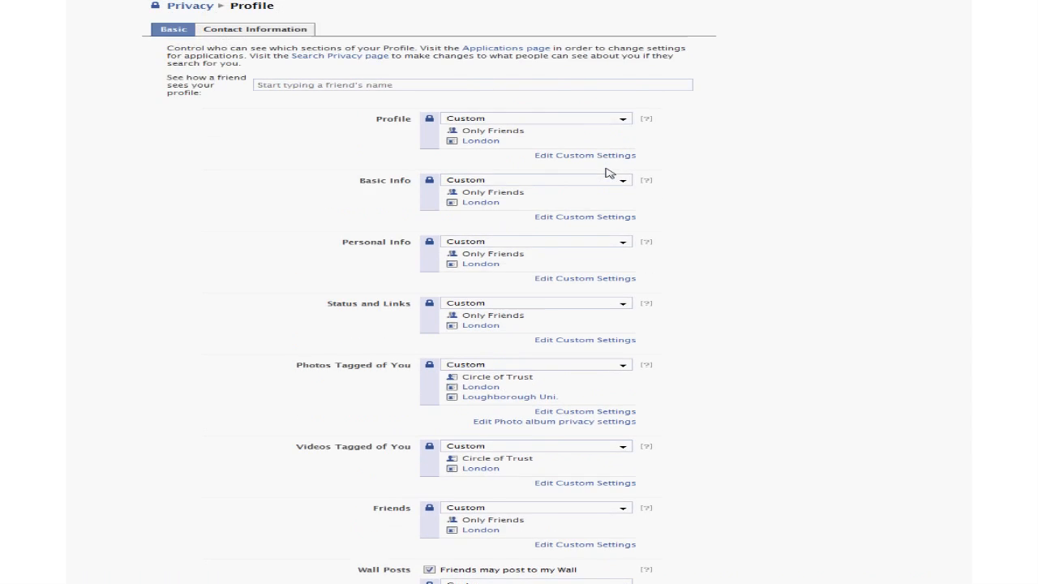
scroll(609, 172, up, 1)
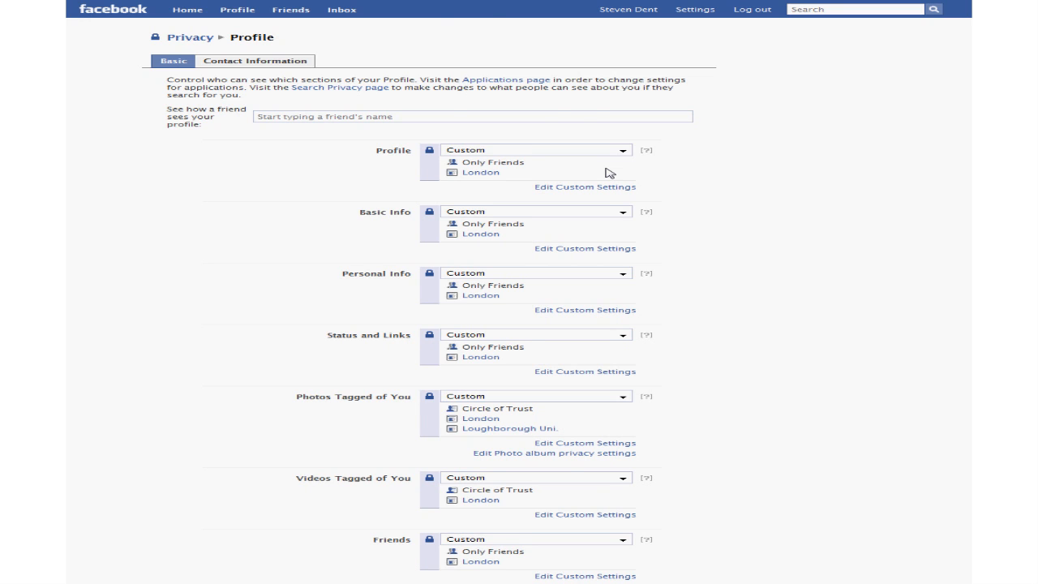
Step: Open the custom audience settings for the Basic Info section
scroll(609, 173, down, 4)
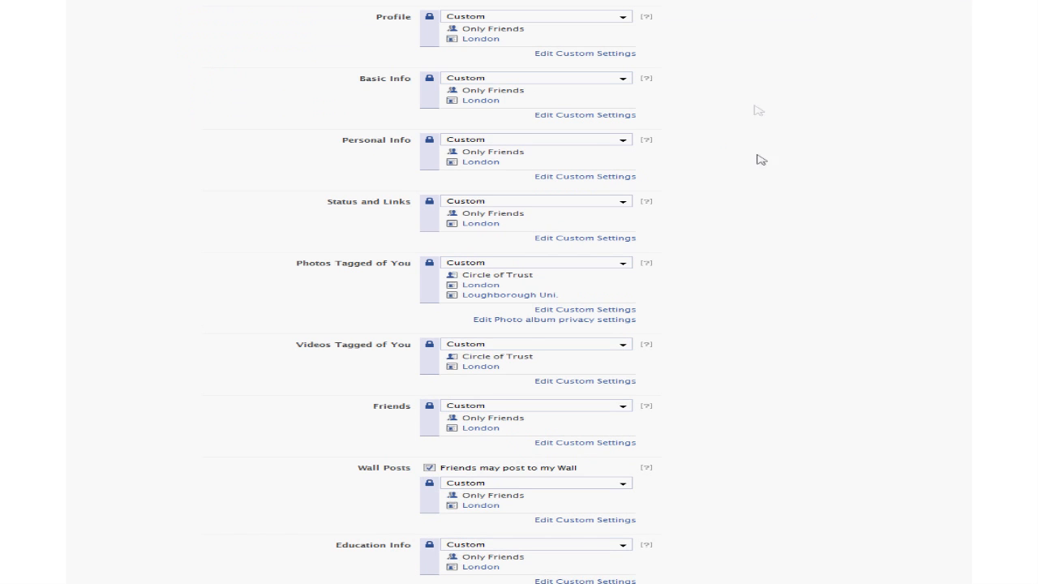
click(623, 78)
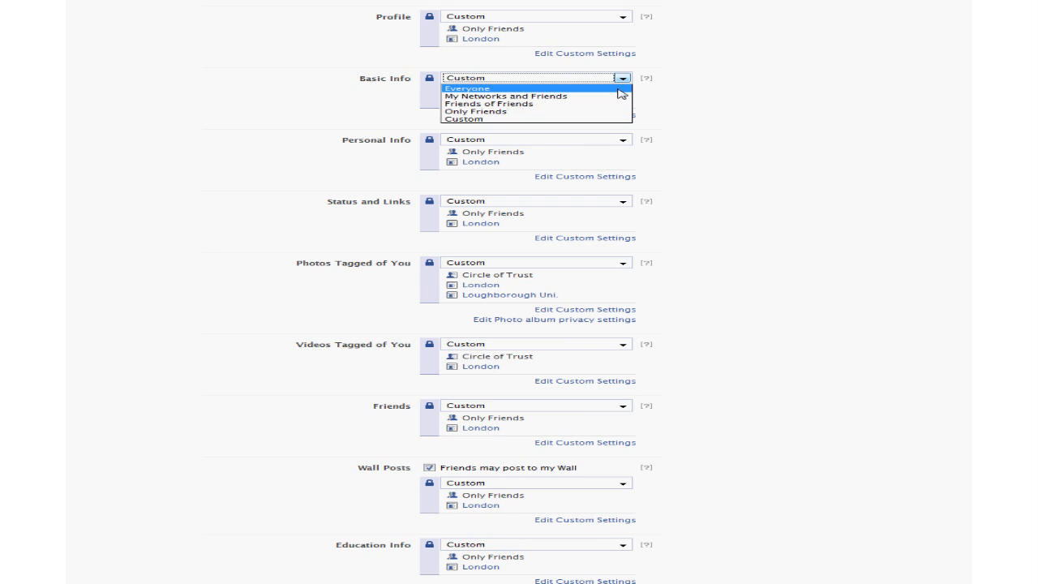
click(614, 120)
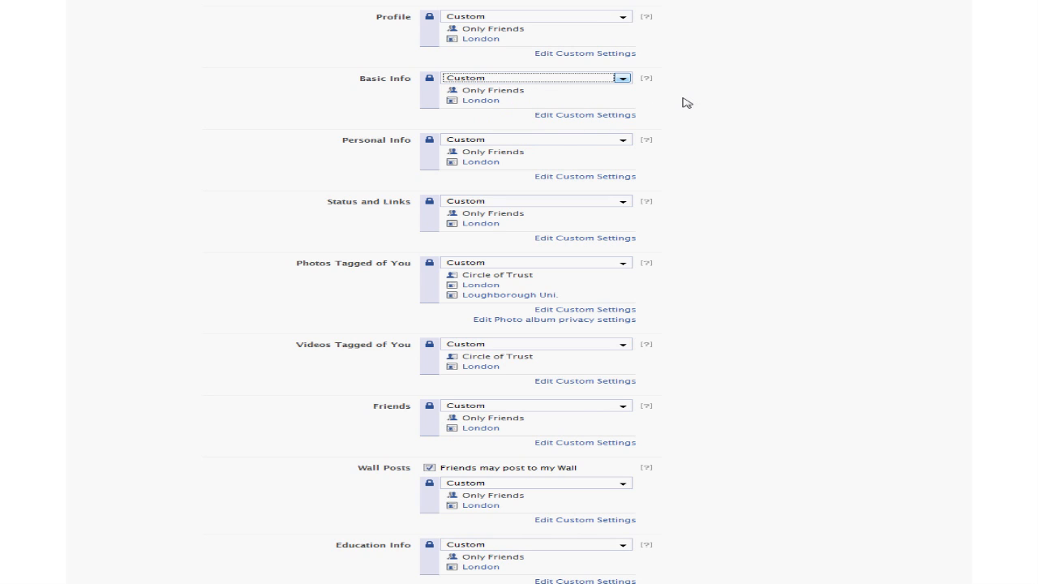
click(617, 117)
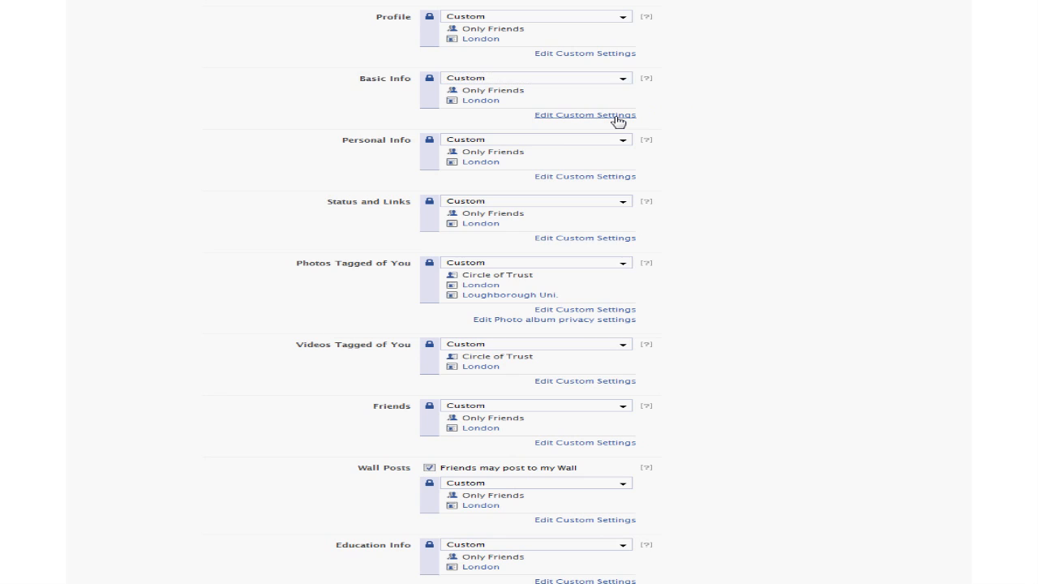
Step: Turn off Everyone on Facebook for Basic Info and restrict its friends audience to Only Friends
click(387, 128)
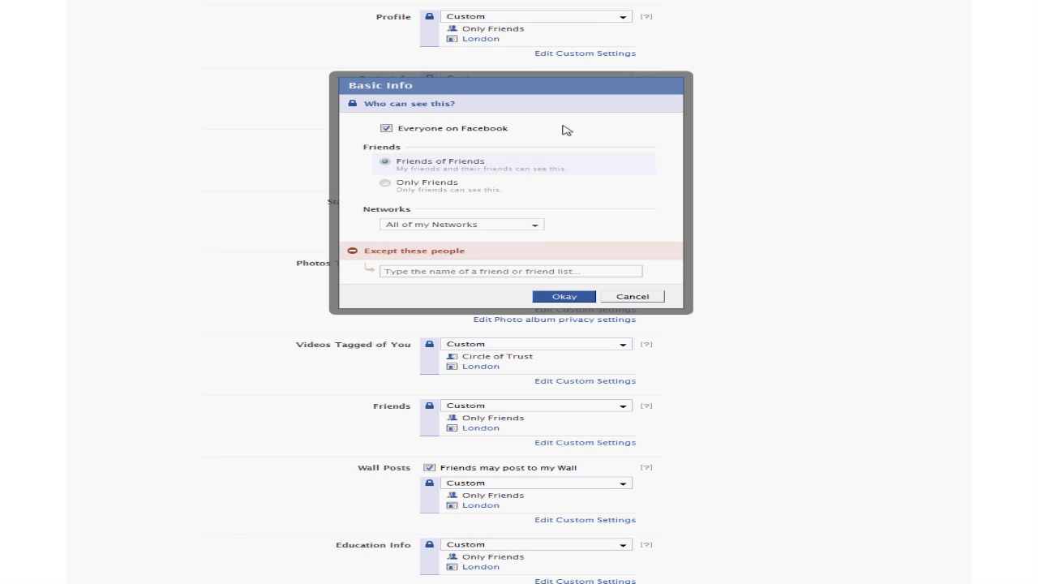
click(387, 129)
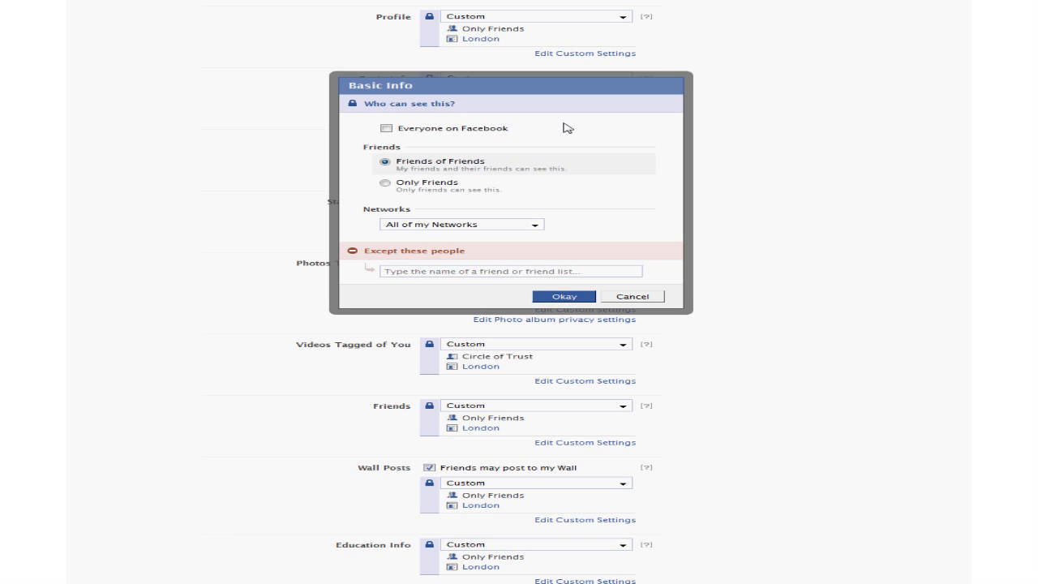
click(386, 184)
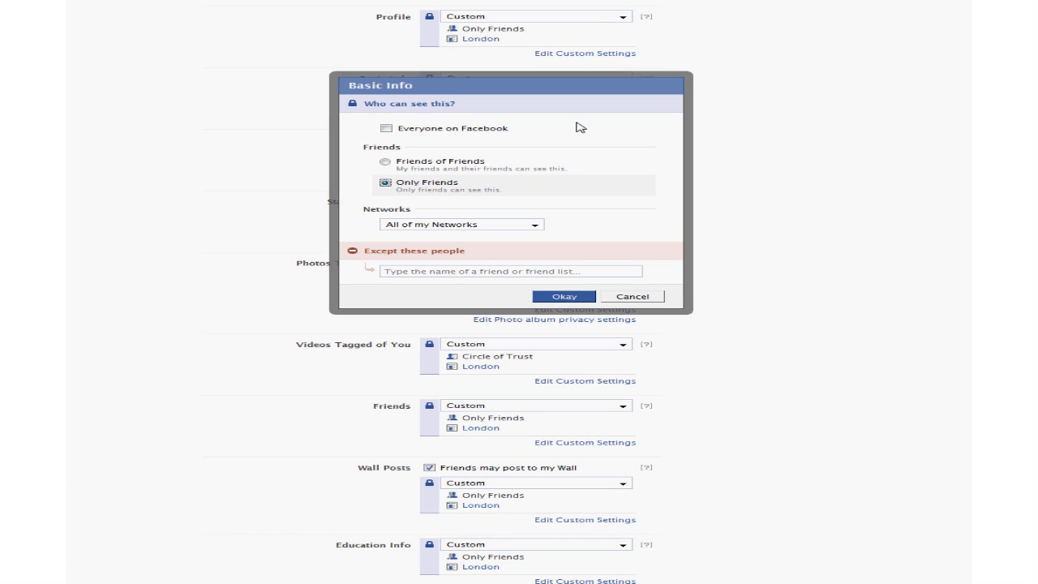
Step: Look up the "real friends" list as an exception, clear the entry, and apply the Basic Info audience settings
click(437, 270)
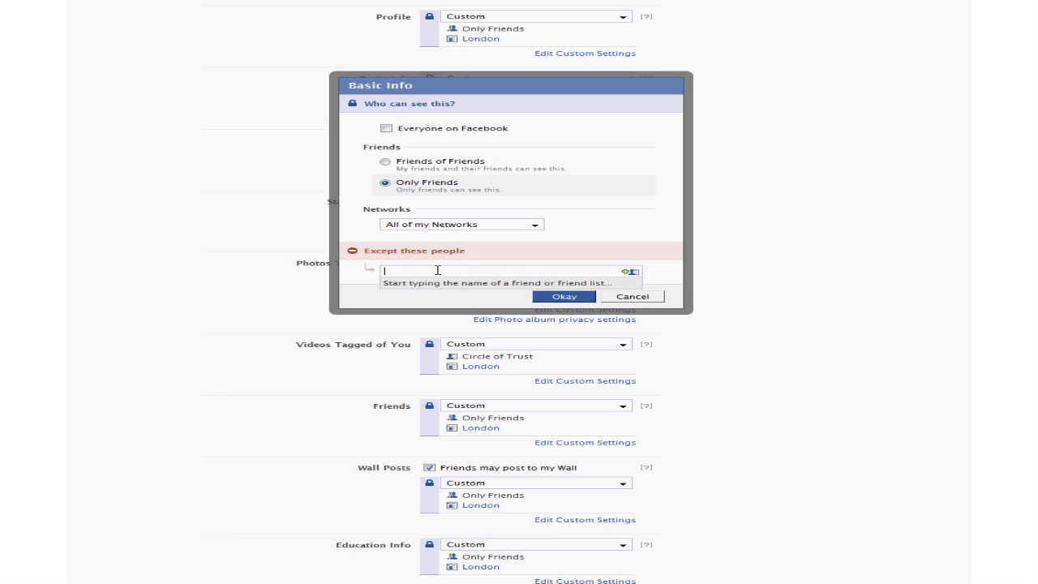
text(rea)
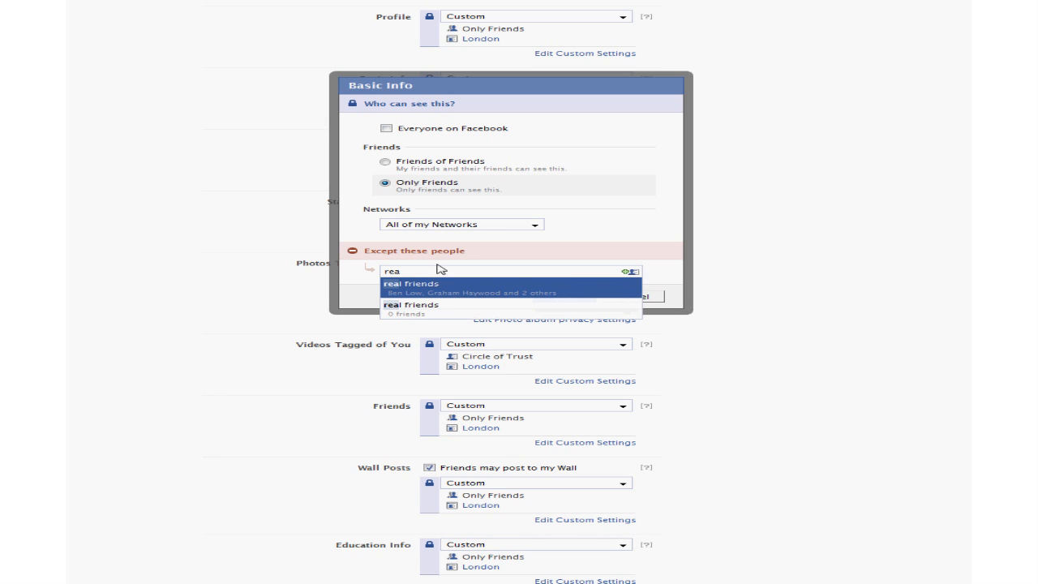
key(BackSpace)
key(BackSpace)
key(BackSpace)
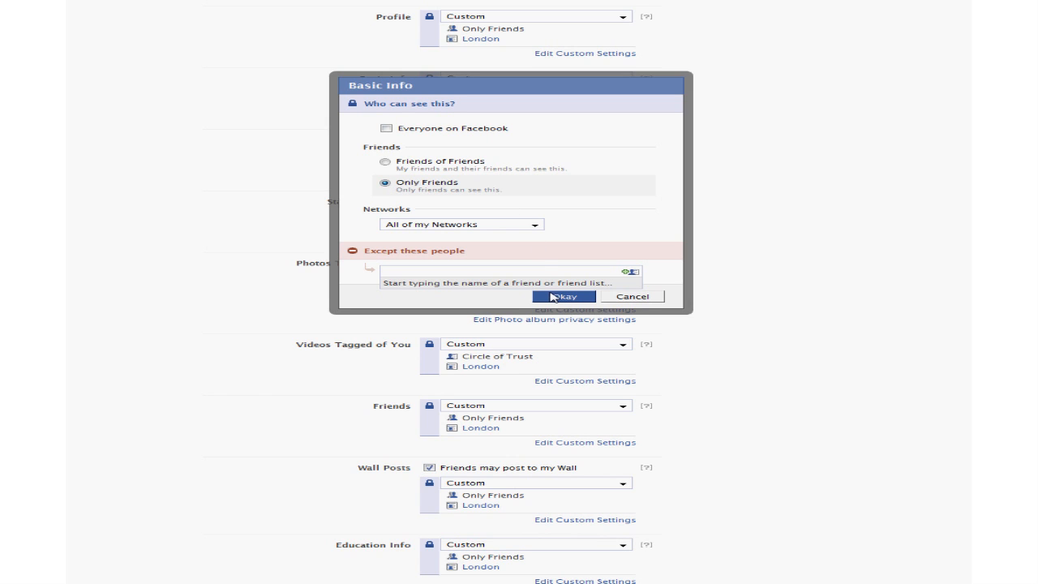
click(560, 297)
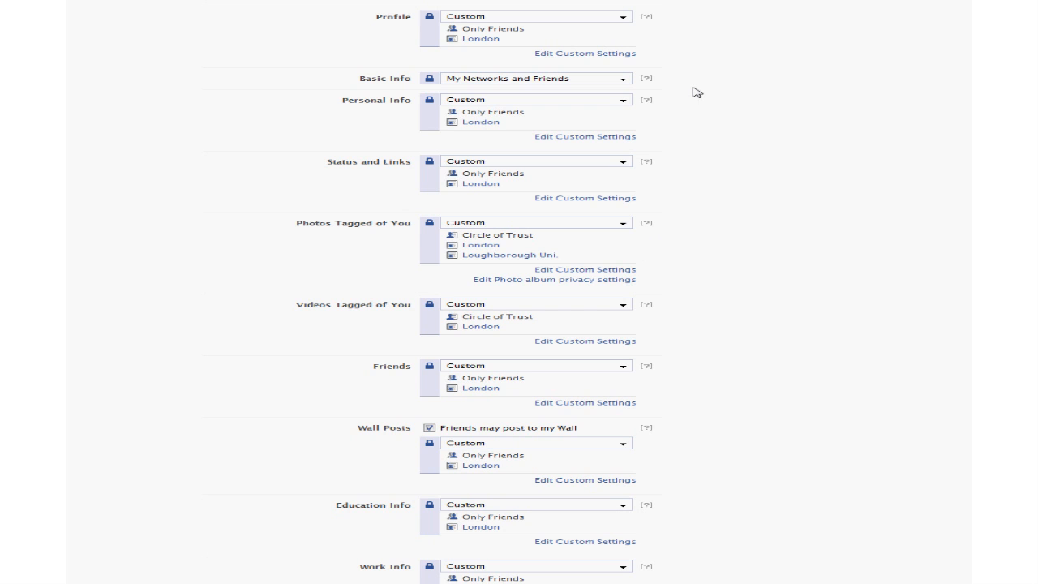
Step: Customise the Basic Info audience so that, of the networks, only London can see it, and apply the settings
click(623, 81)
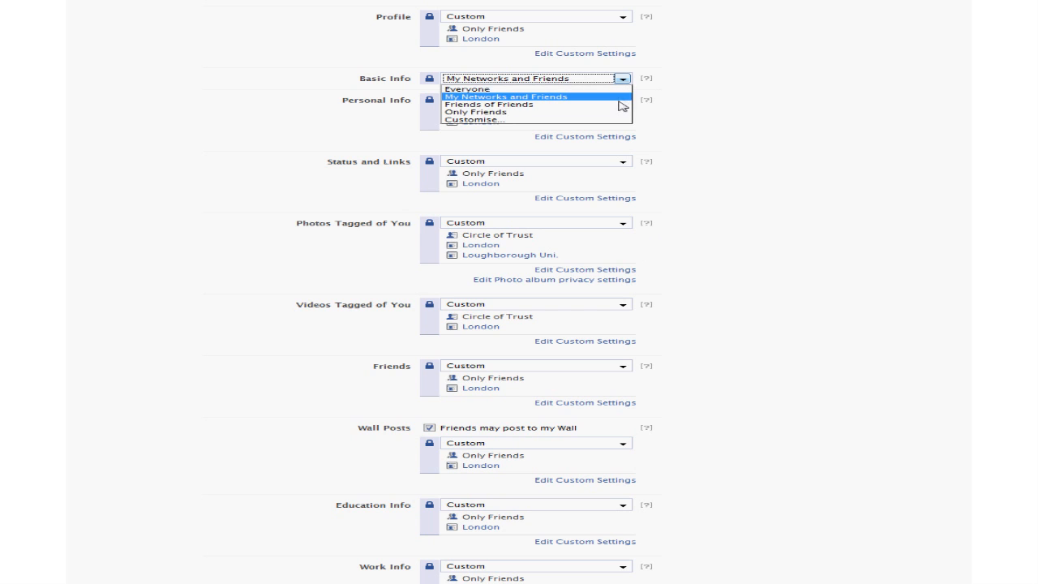
click(610, 120)
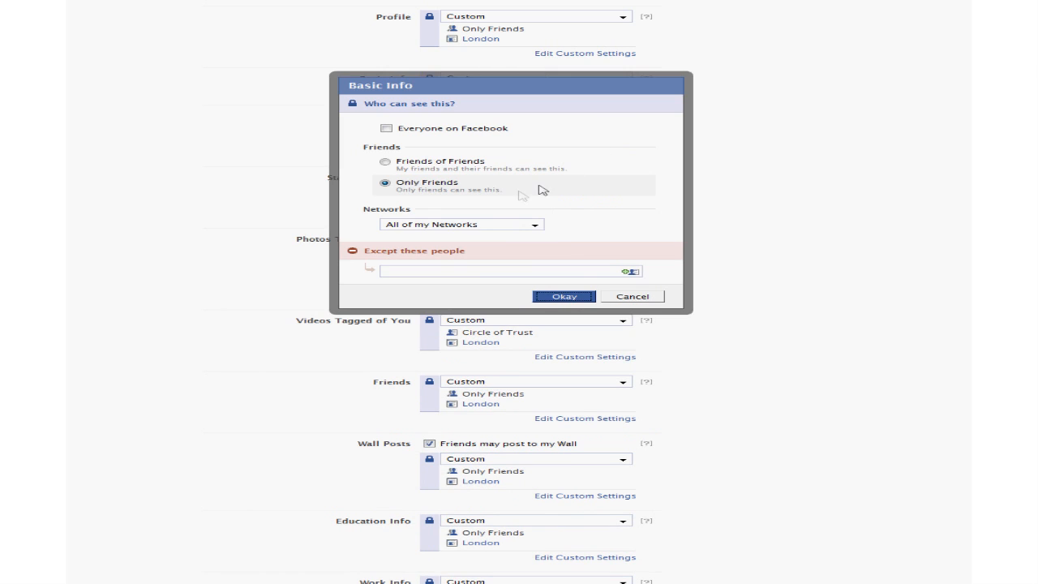
click(486, 224)
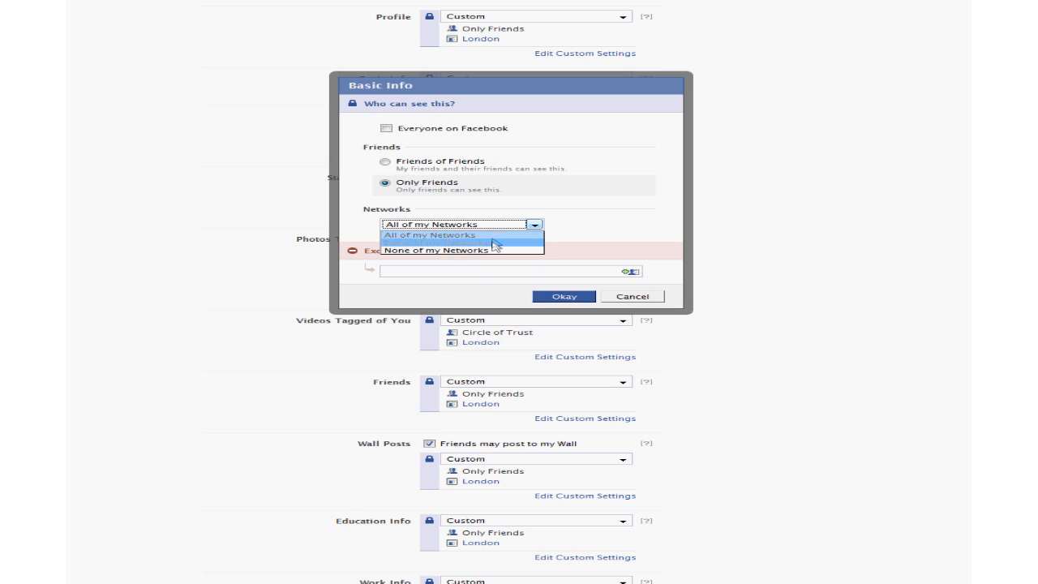
click(493, 243)
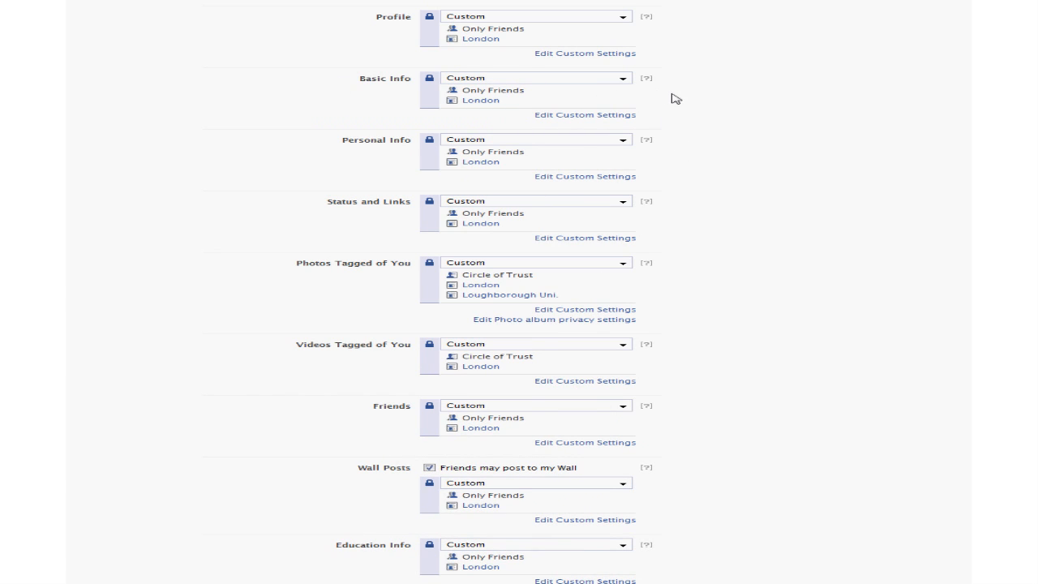
Step: Open the custom audience settings for Photos Tagged of You and switch Everyone on Facebook on and off again
scroll(676, 98, down, 1)
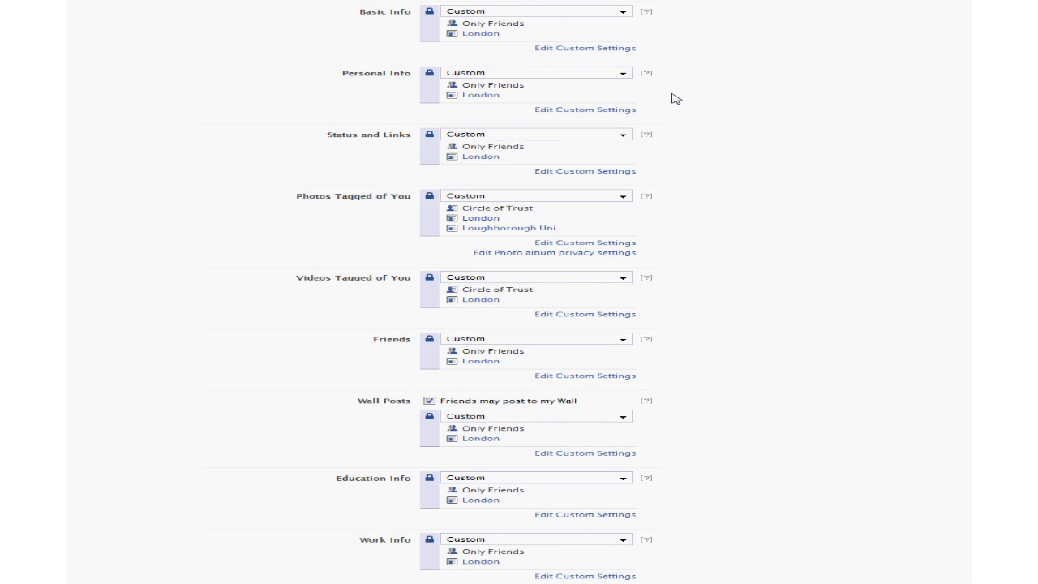
scroll(675, 98, down, 1)
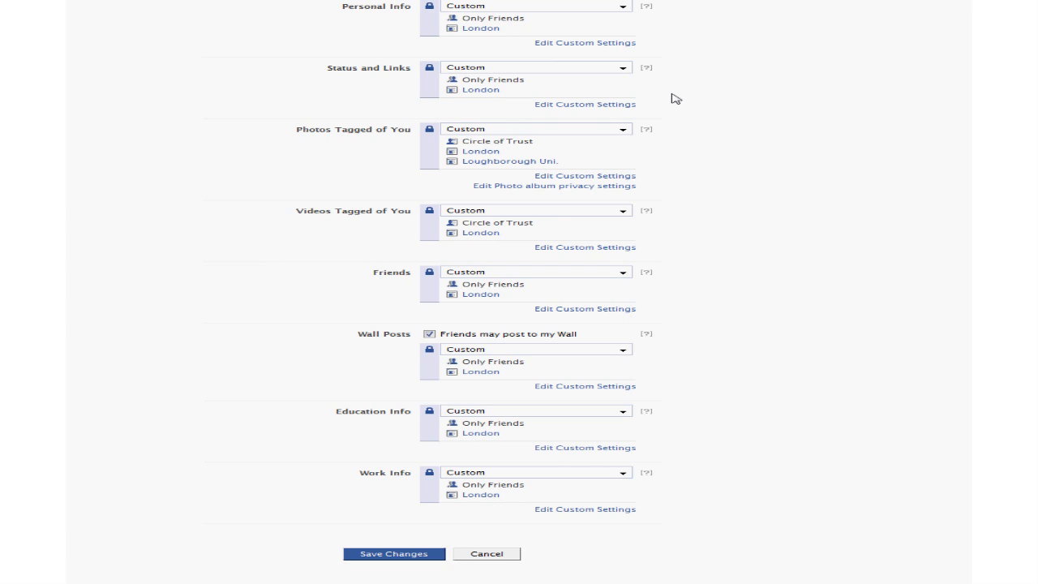
click(624, 131)
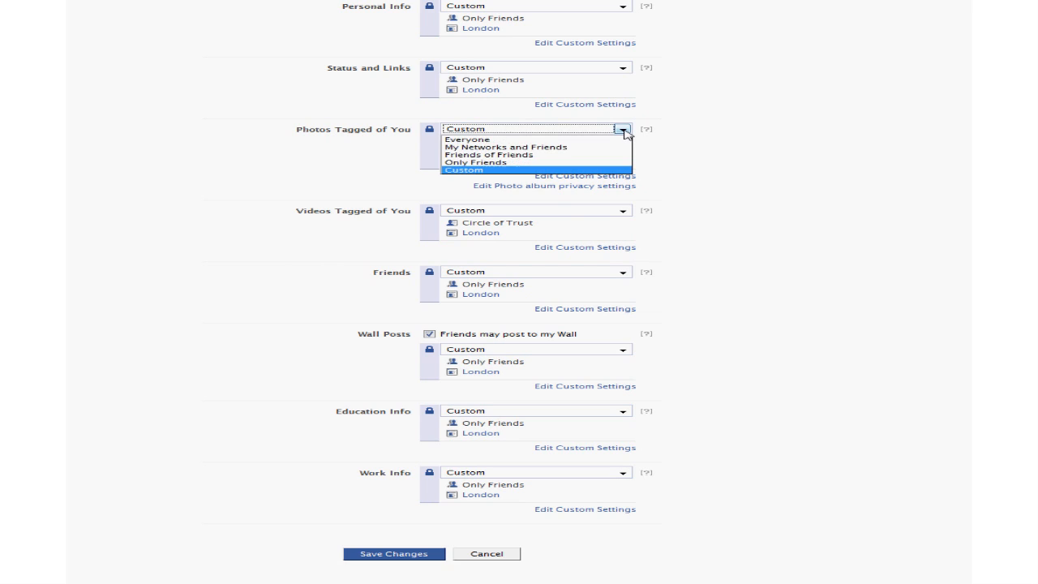
click(625, 171)
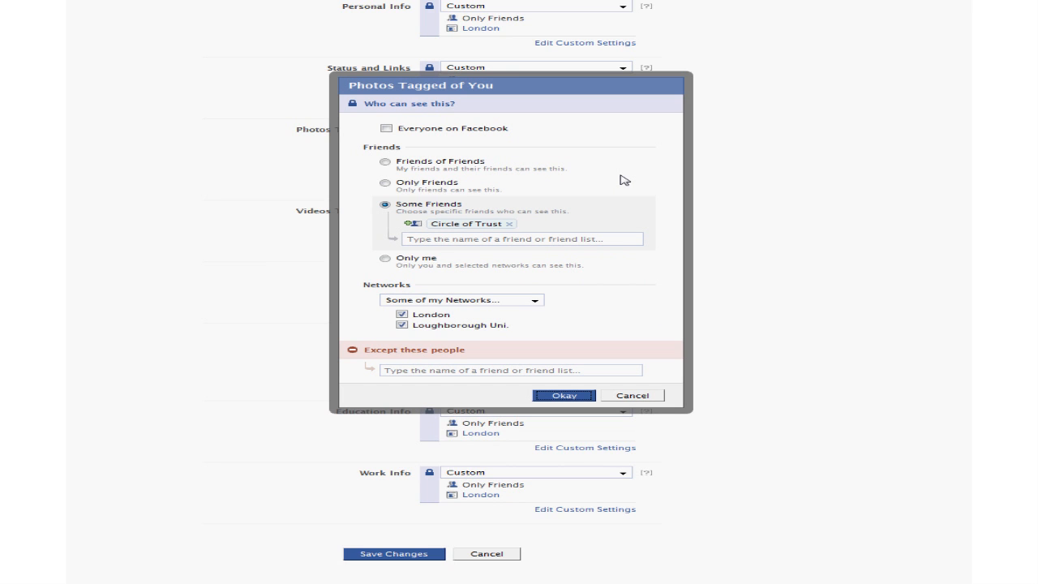
click(387, 128)
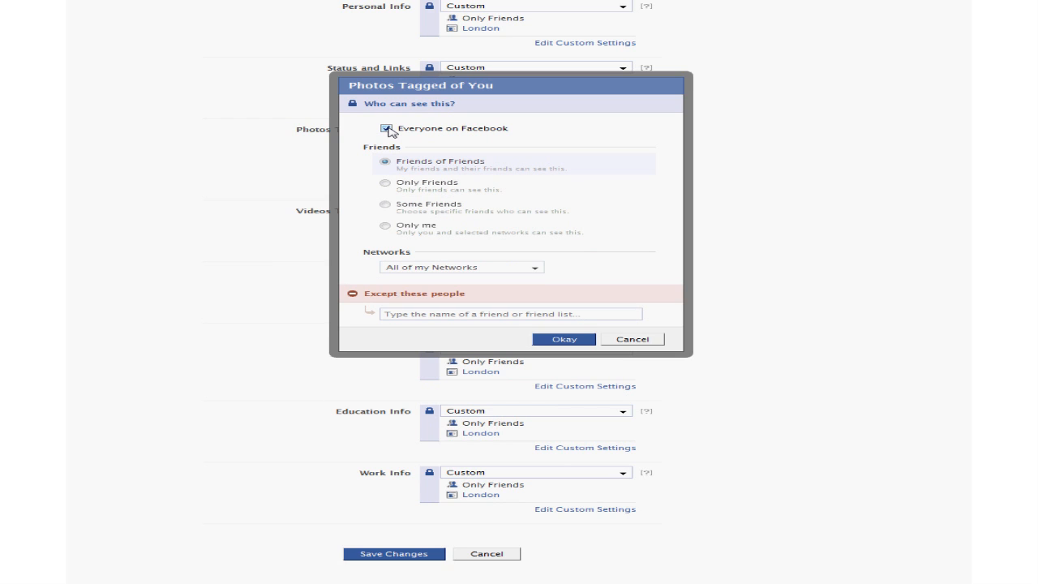
click(387, 129)
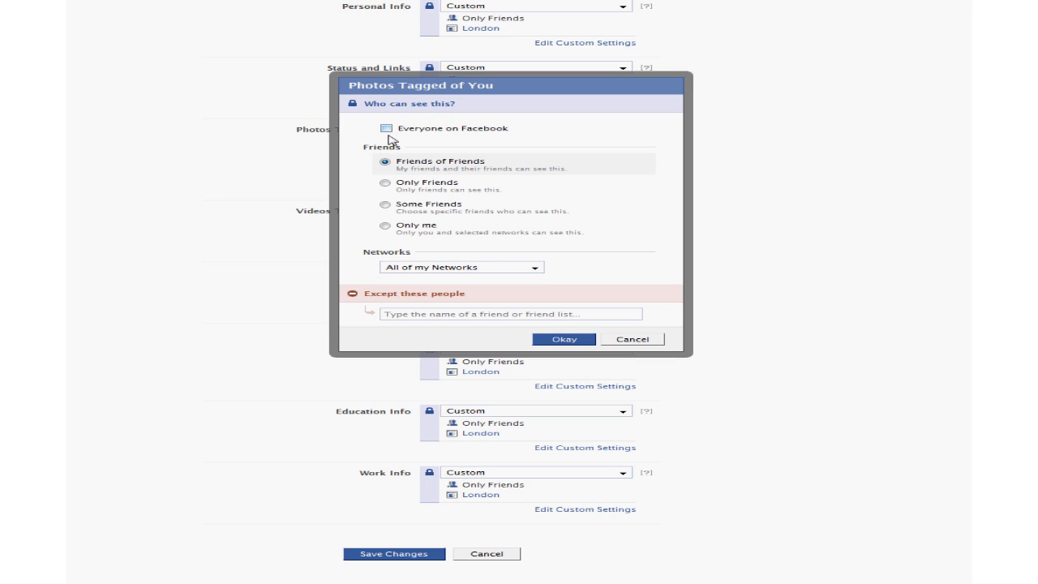
Step: Restrict Photos Tagged of You to Some Friends, add the populated "real friends" list alongside Circle of Trust, and apply the settings
click(385, 205)
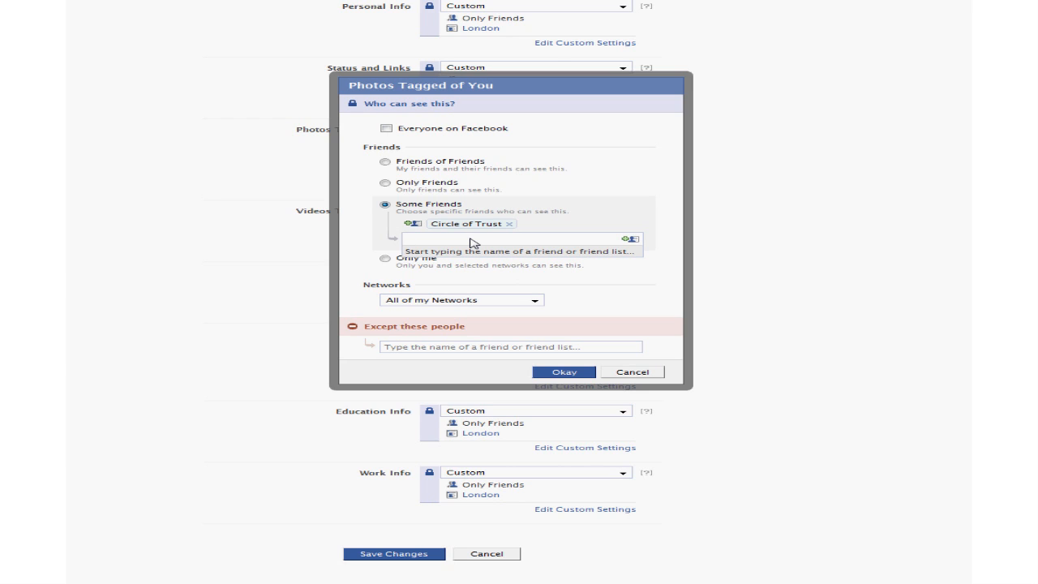
text(re)
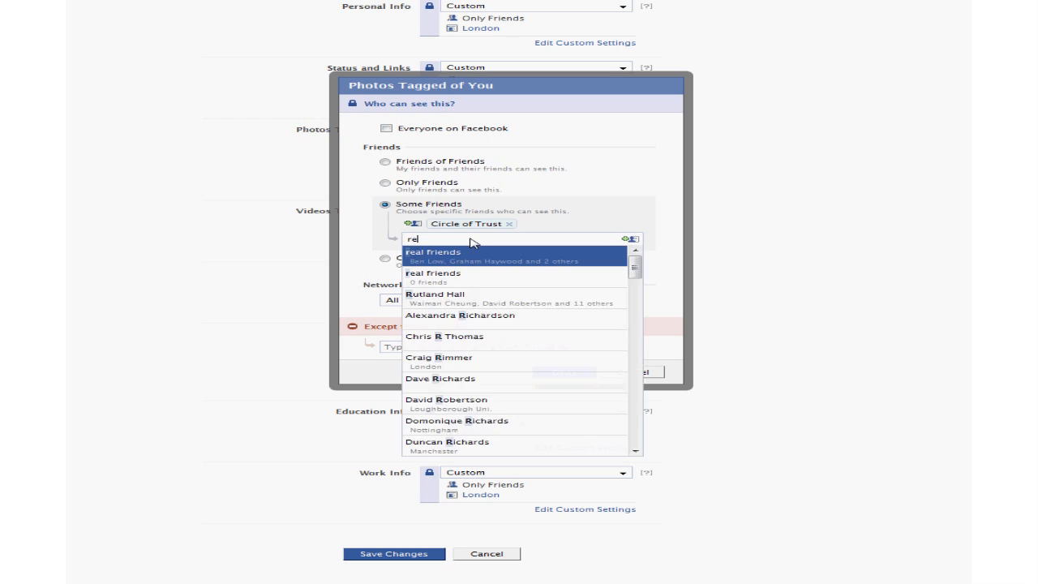
text(al)
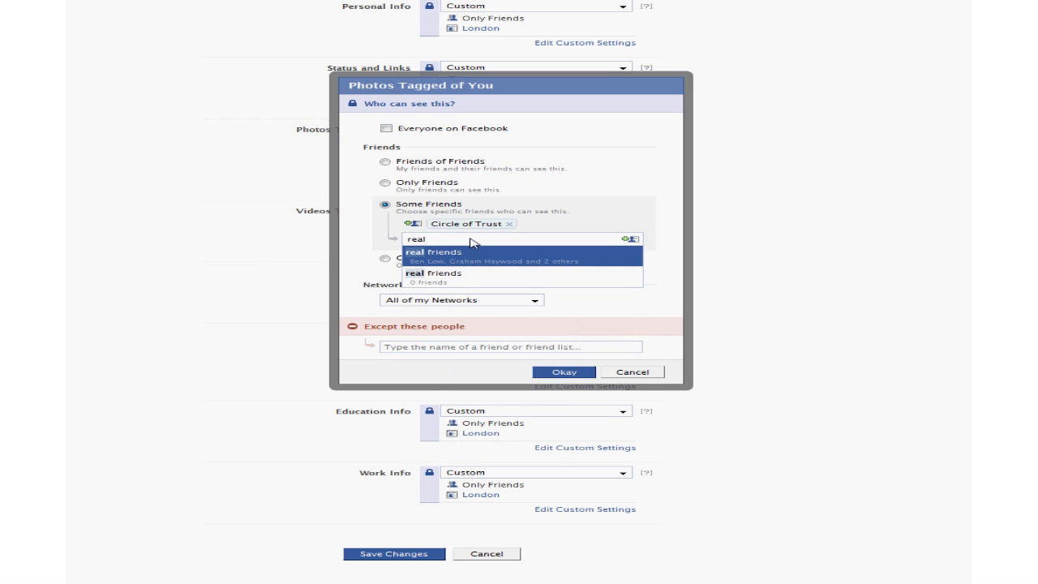
click(467, 258)
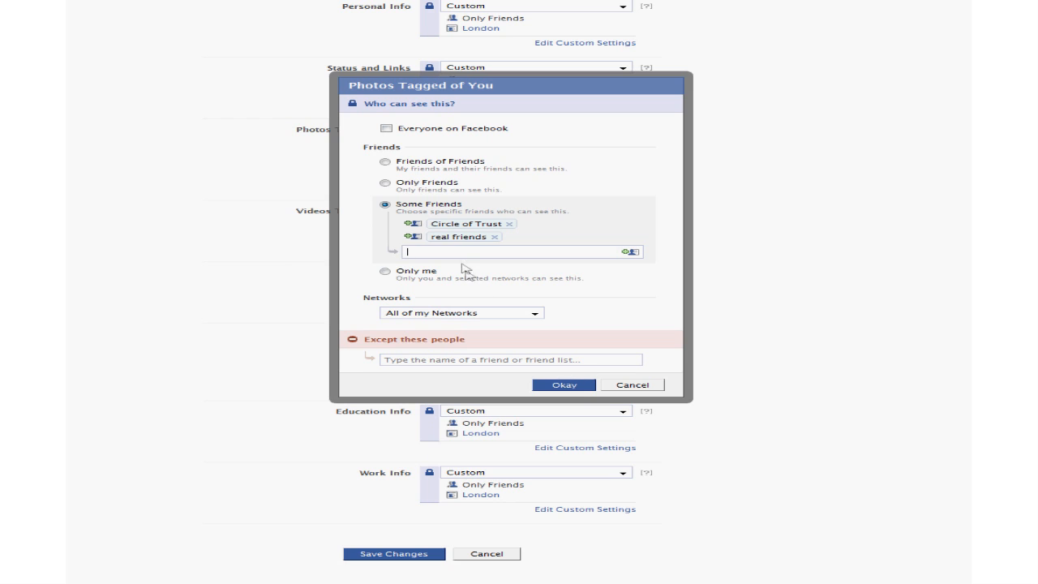
click(560, 384)
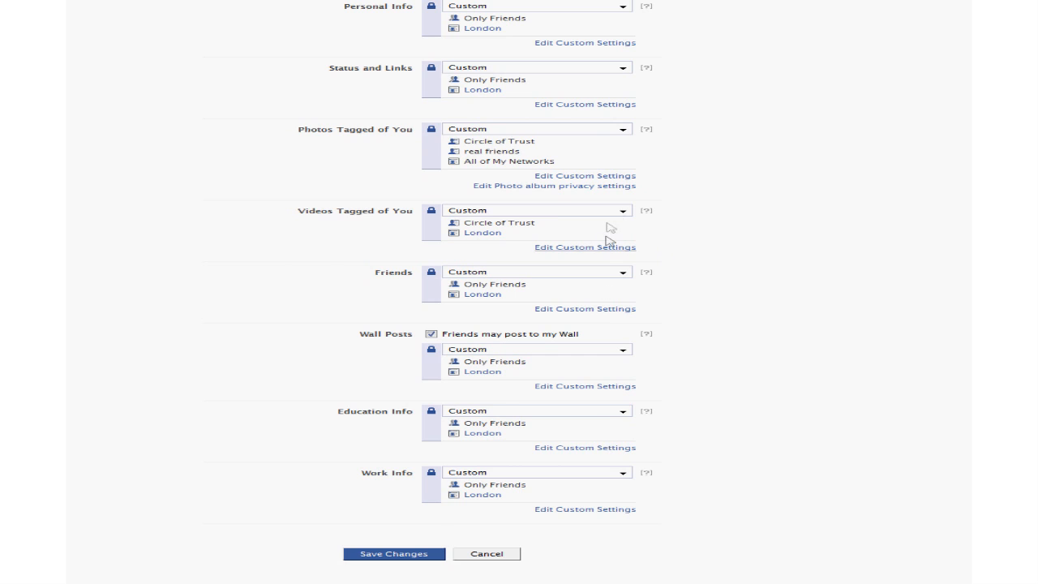
scroll(623, 195, up, 3)
scroll(623, 195, up, 3)
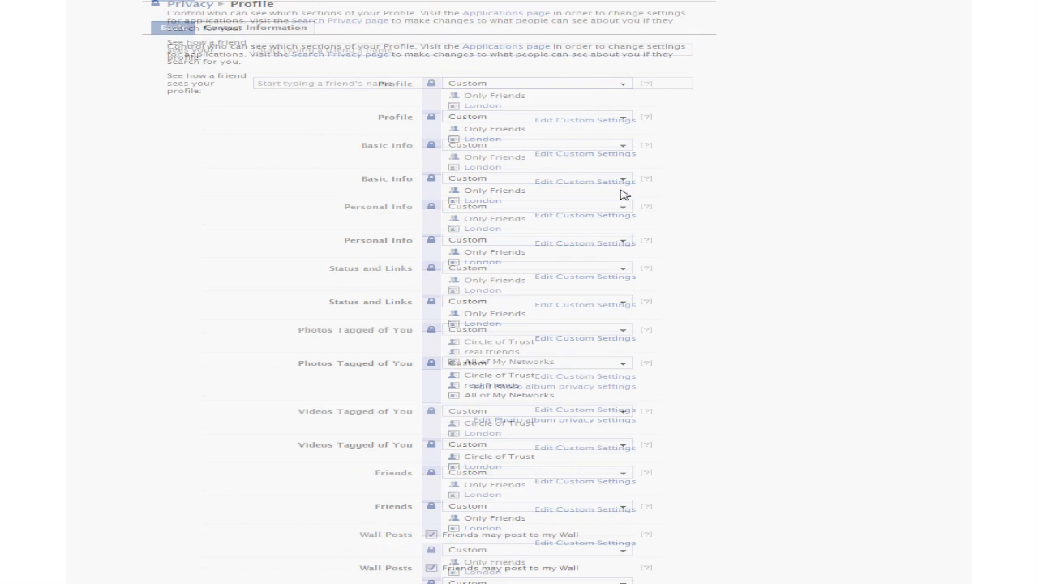